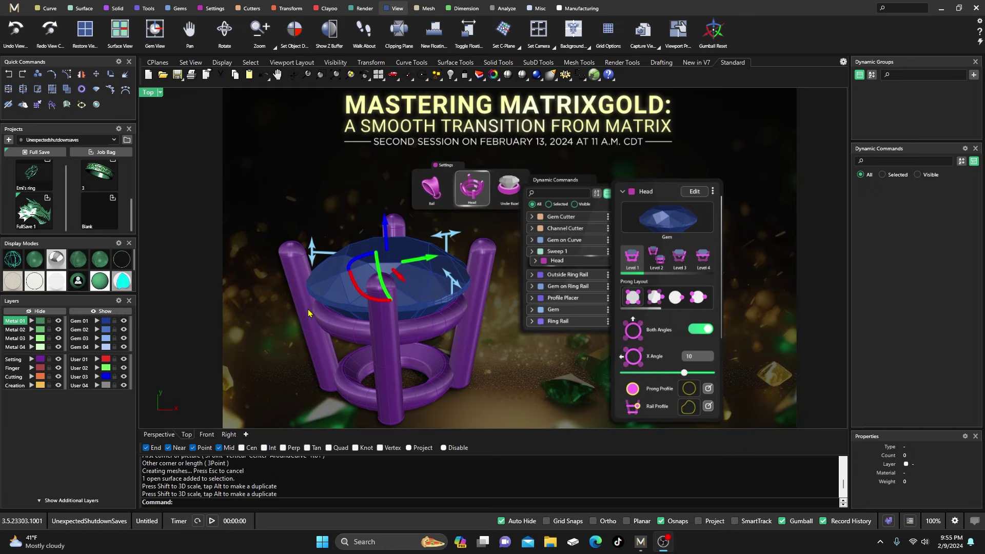
Delete the picture surface in the Top view and restore the four-viewport layout
click(348, 285)
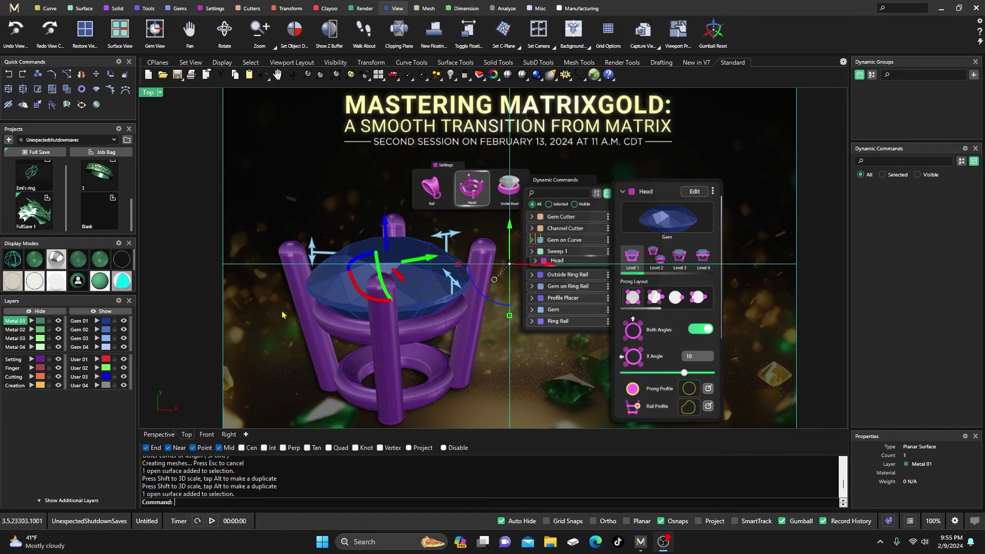
key(Delete)
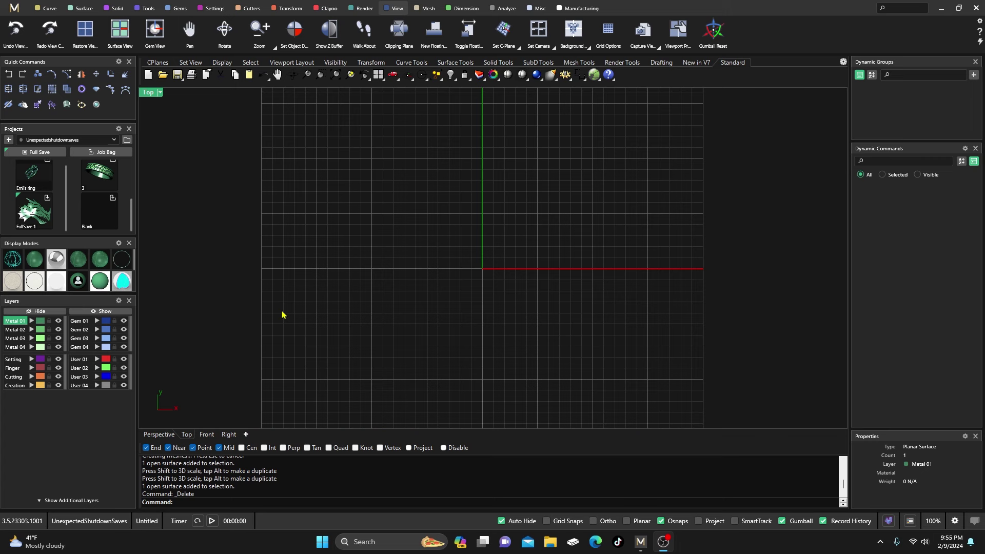
double_click(151, 93)
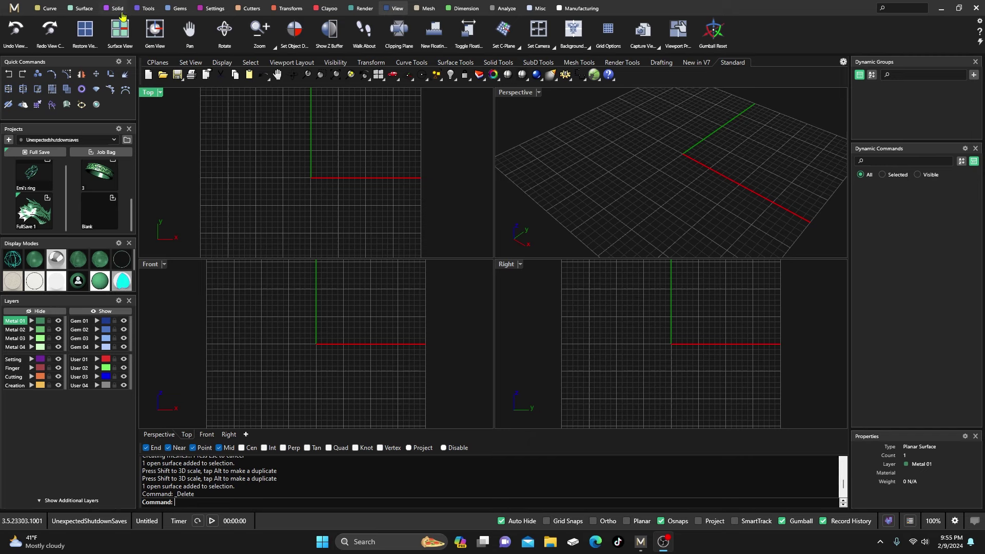
Create a round diamond gem at the origin with the default size
click(180, 9)
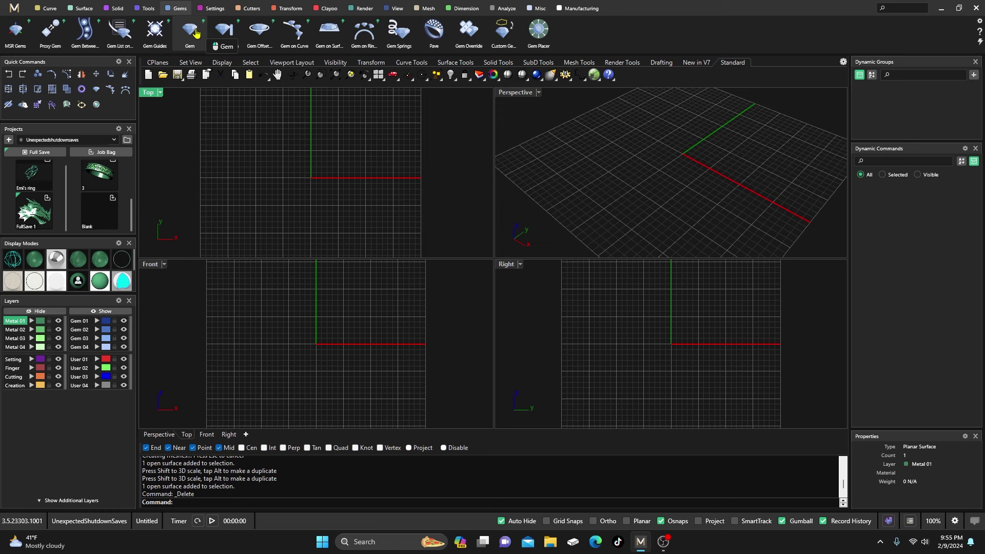
click(189, 31)
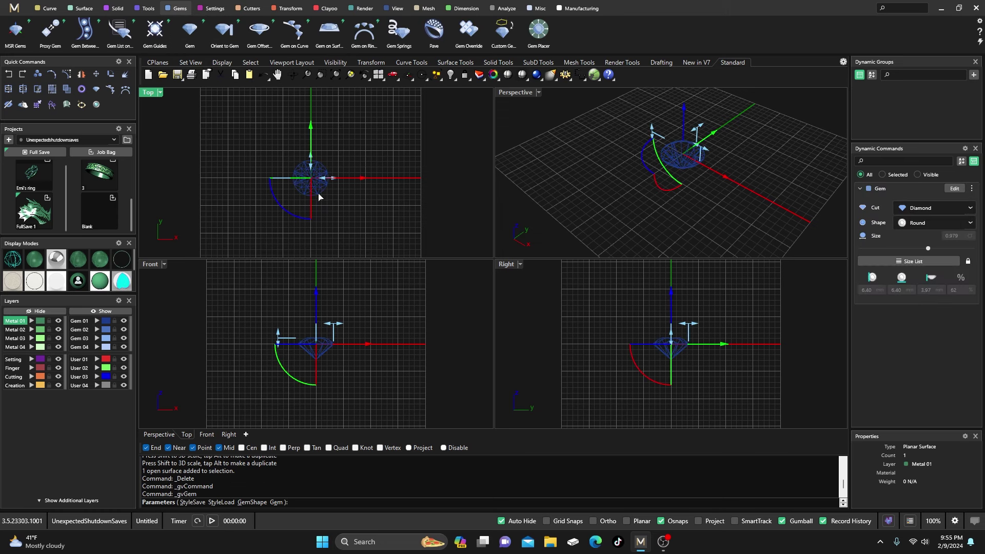
mouse_move(300, 157)
key(Return)
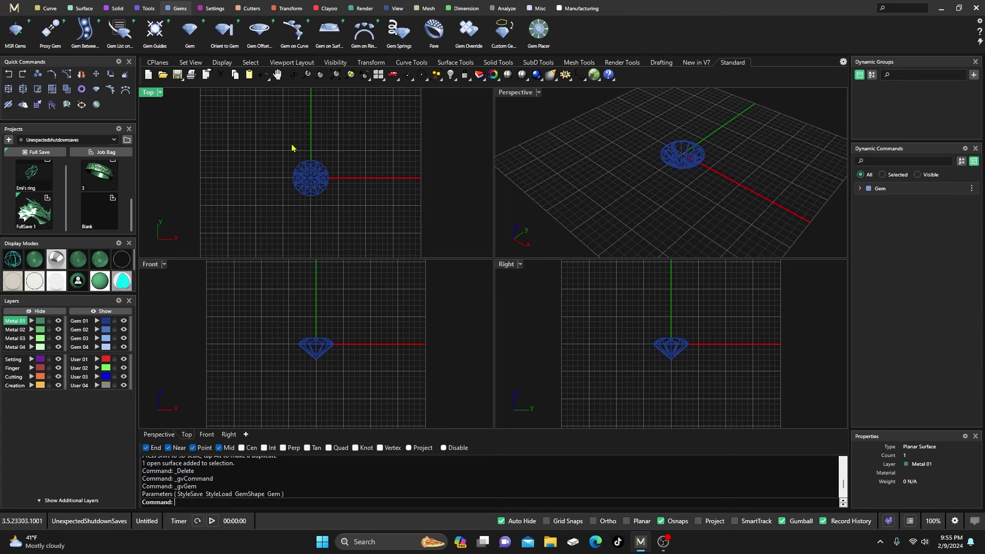
Start a Head setting on the round gem
click(312, 181)
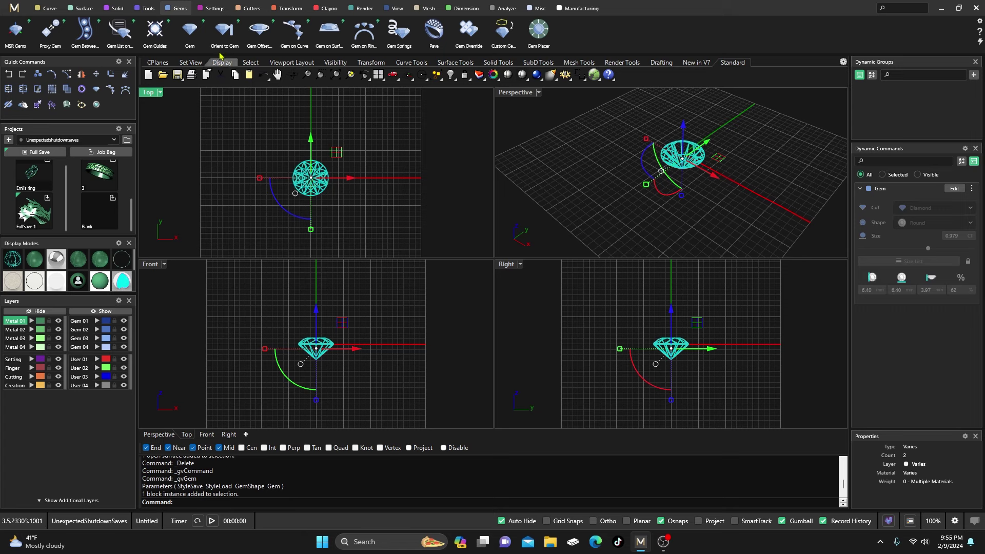
click(215, 8)
click(199, 36)
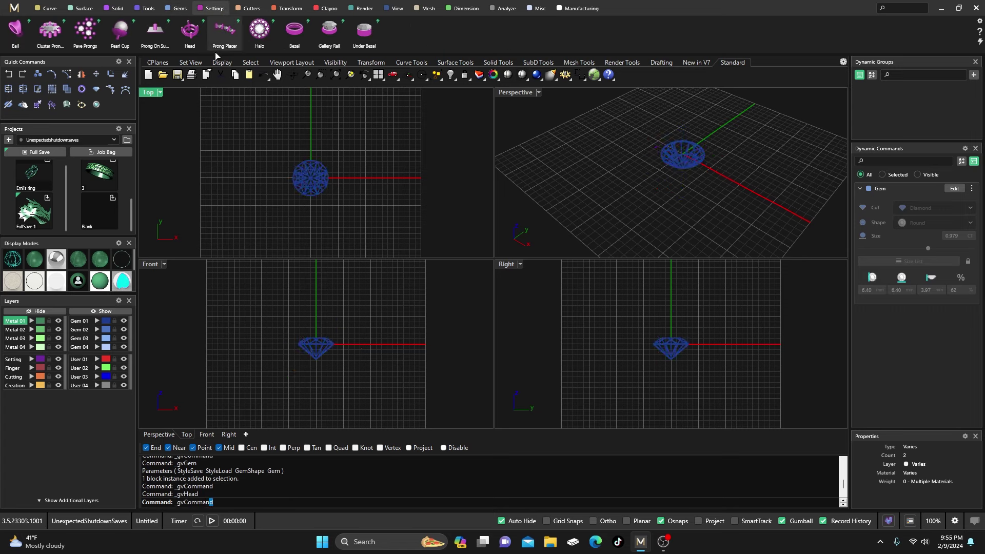
Maximize the Perspective viewport and display the gem and head shaded
click(511, 92)
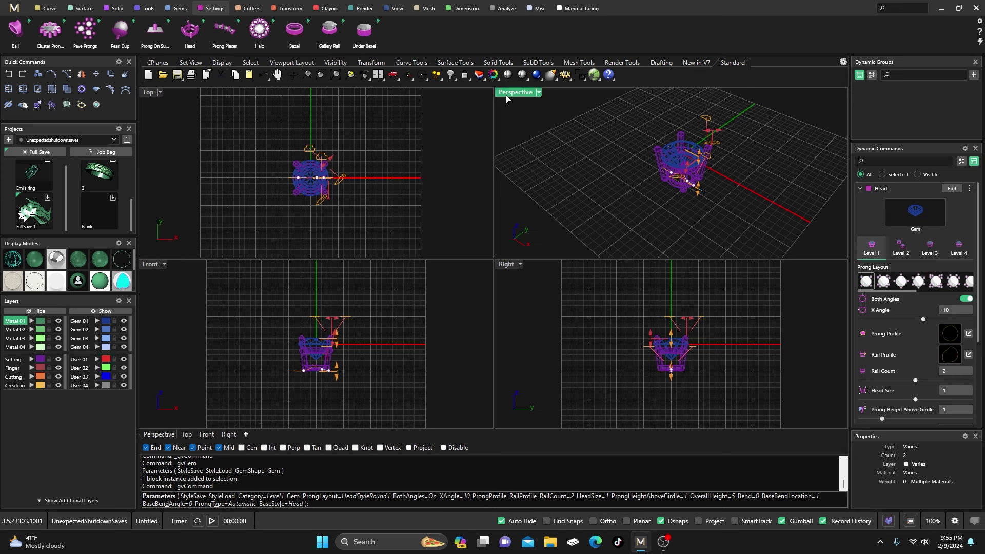
double_click(510, 92)
right_drag(415, 258, 434, 233)
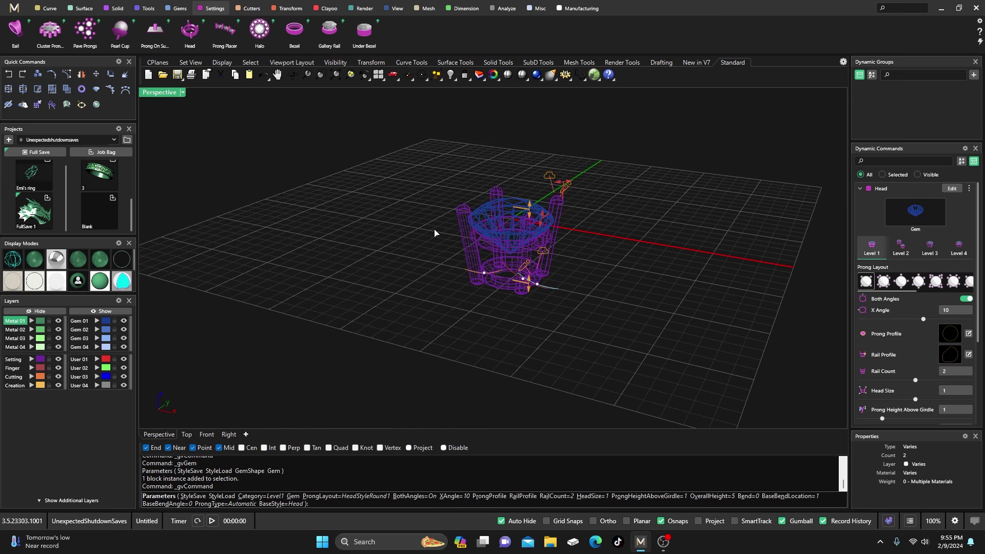
scroll(508, 208, up, 5)
right_drag(655, 268, 613, 280)
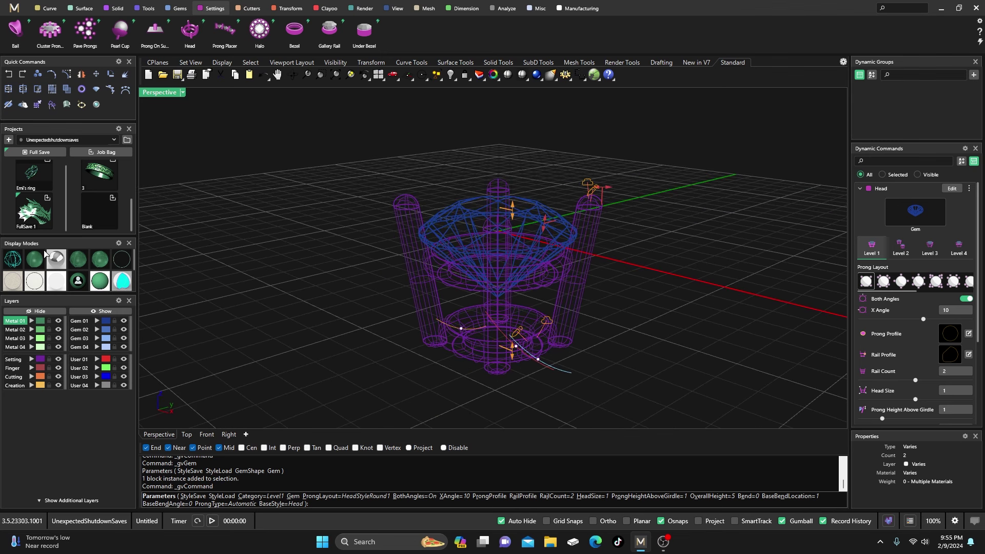
click(60, 257)
scroll(508, 210, up, 5)
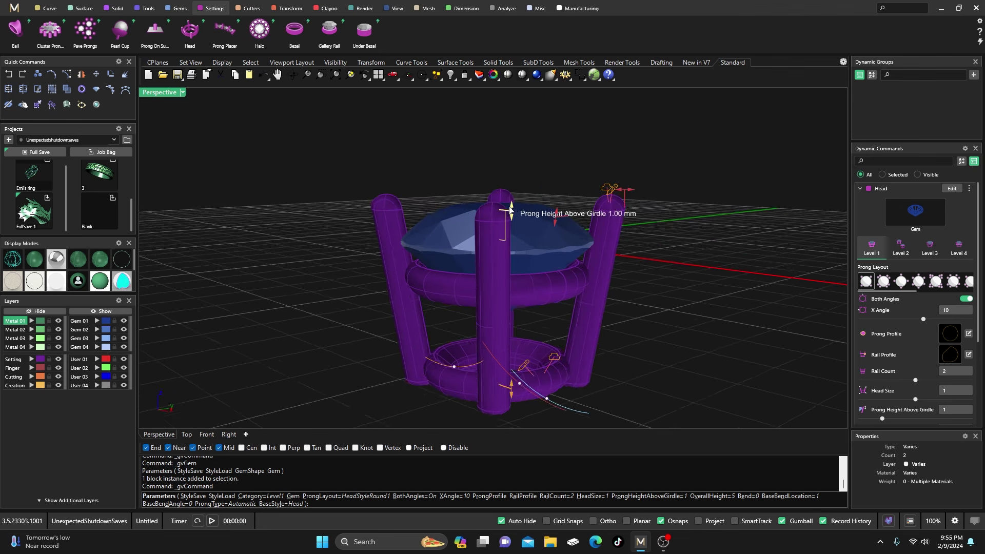
Lower the head's Prong Height Above Girdle to 0.14 mm
drag(509, 213, 506, 241)
scroll(588, 247, up, 3)
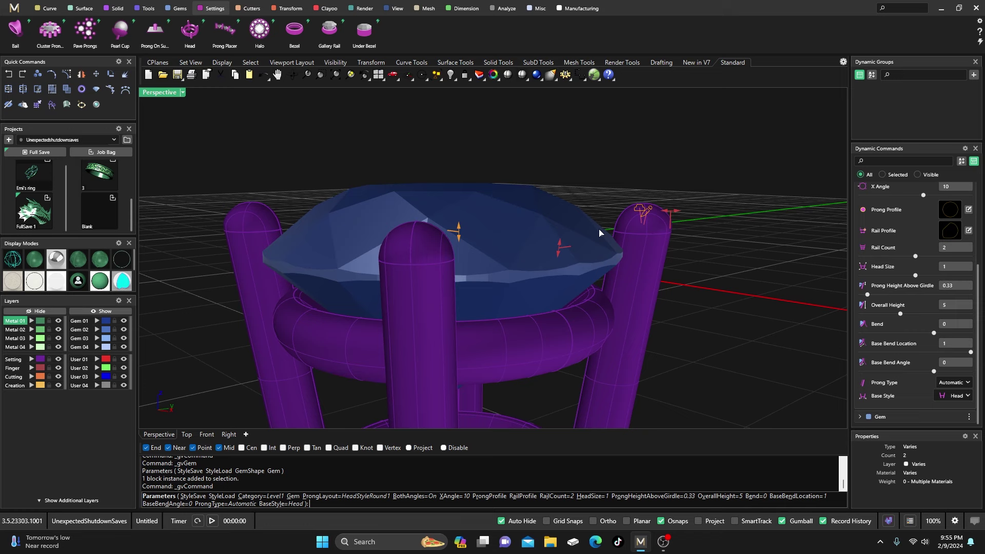
drag(460, 232, 460, 242)
scroll(577, 225, down, 3)
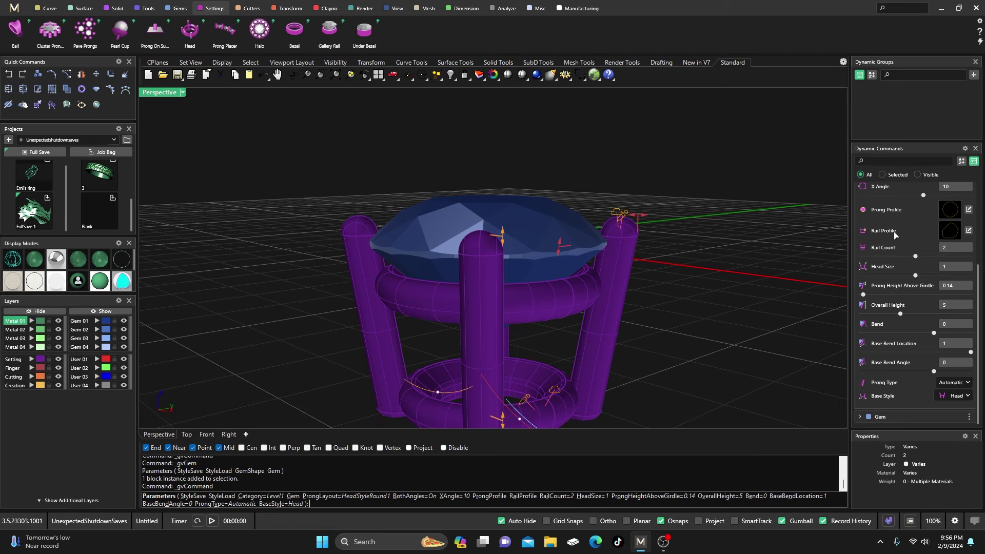
Raise the Dome Height of the top prongs to 0.9 mm in the head's Level 2 settings
scroll(889, 249, up, 2)
scroll(889, 249, up, 1)
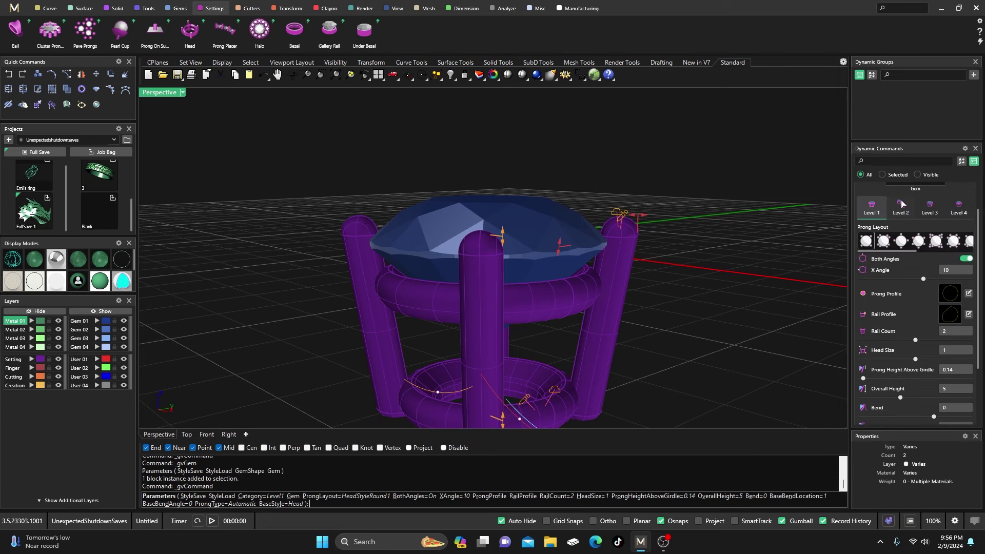
click(901, 204)
right_drag(737, 280, 674, 268)
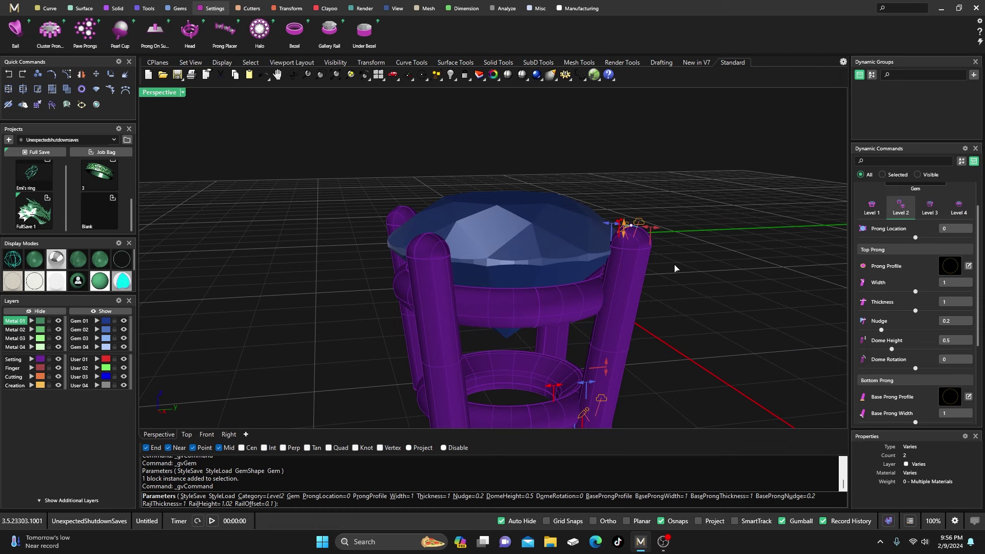
scroll(631, 226, up, 3)
right_drag(629, 224, 585, 256)
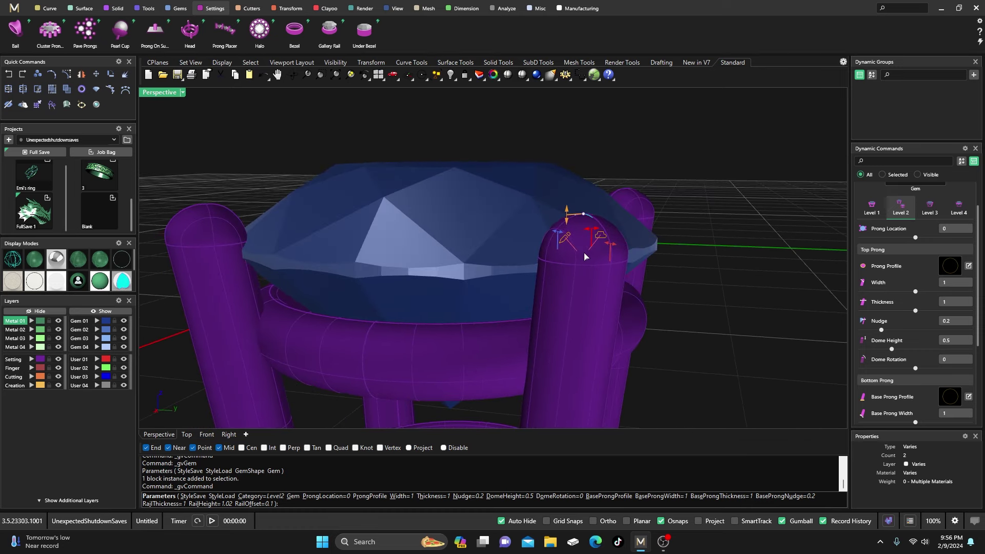
mouse_move(568, 218)
drag(568, 217, 568, 181)
Rotate the prong domes toward the gem with a Dome Rotation of 60
right_drag(528, 297, 590, 267)
mouse_move(635, 170)
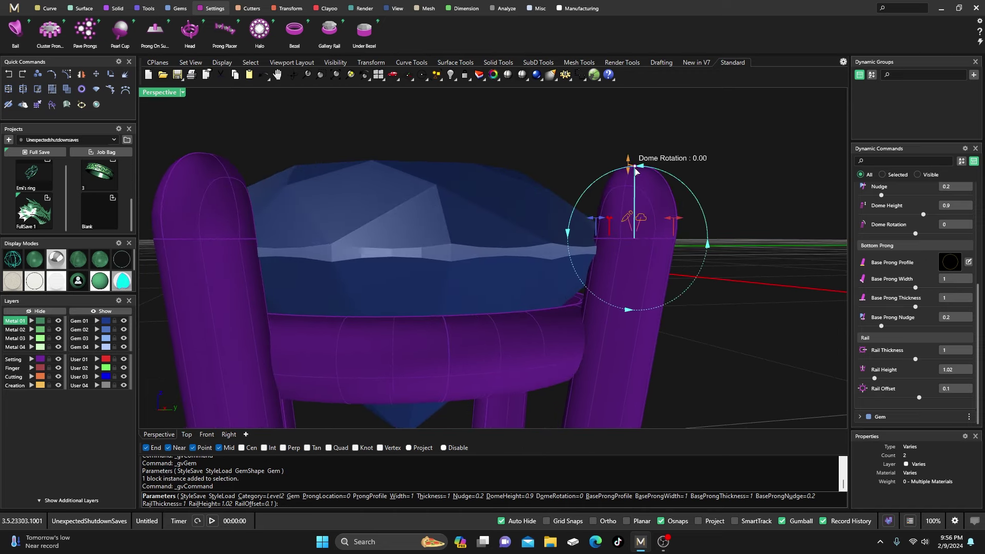
drag(635, 171, 568, 208)
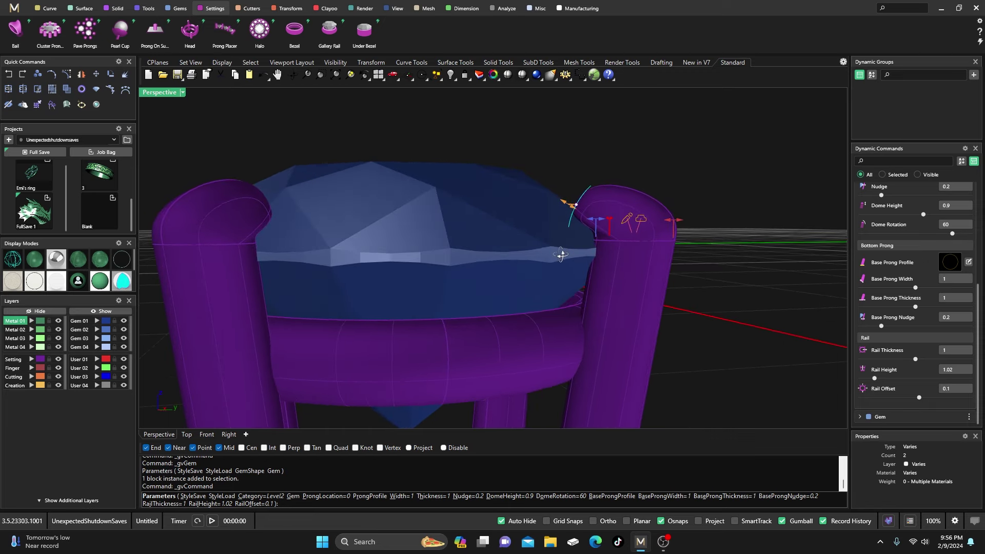
right_drag(561, 254, 594, 258)
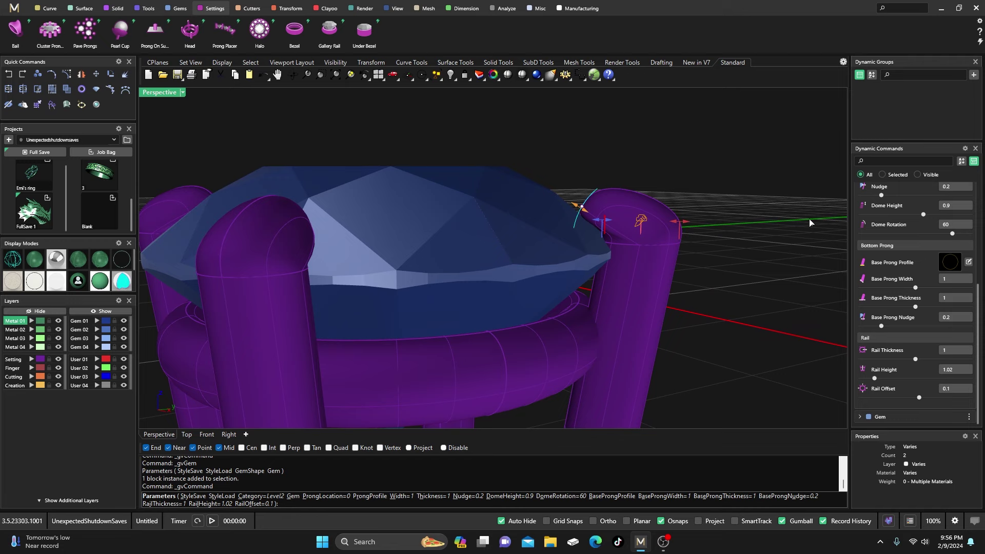
Reduce the Prong Height Above Girdle to 0 in the head's Level 1 settings
scroll(885, 220, up, 5)
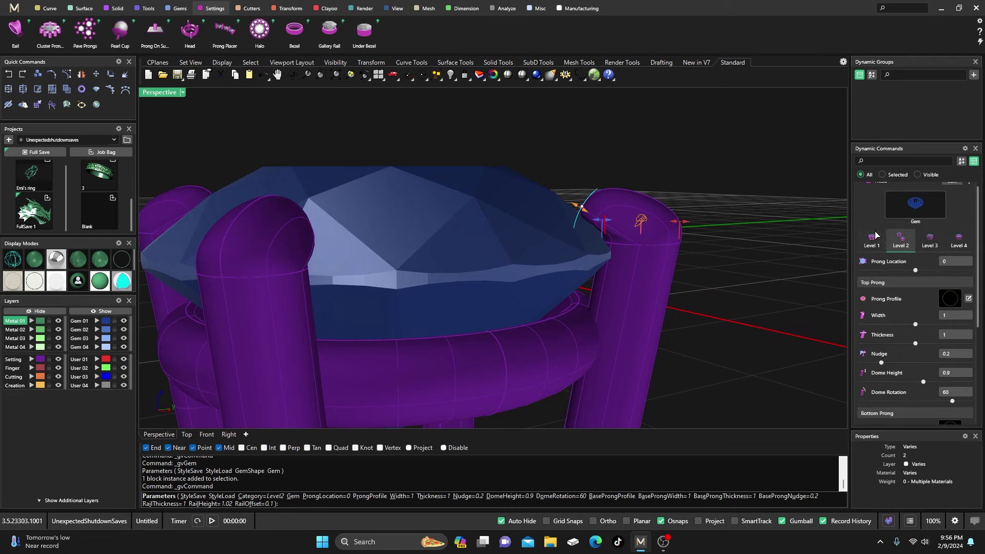
click(873, 237)
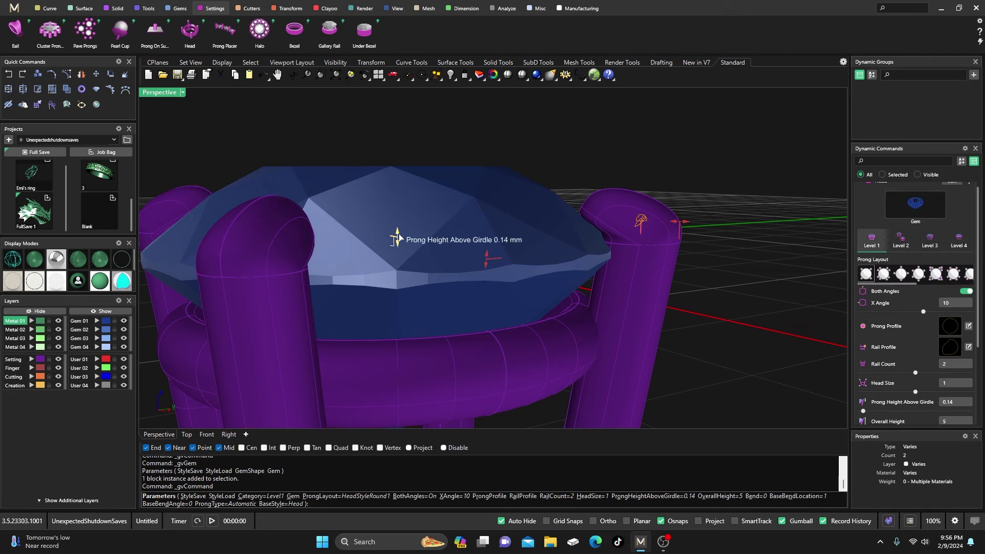
drag(396, 237, 395, 248)
mouse_move(528, 257)
right_down()
mouse_move(439, 275)
mouse_move(544, 251)
mouse_move(572, 262)
mouse_move(534, 245)
mouse_move(529, 271)
right_up()
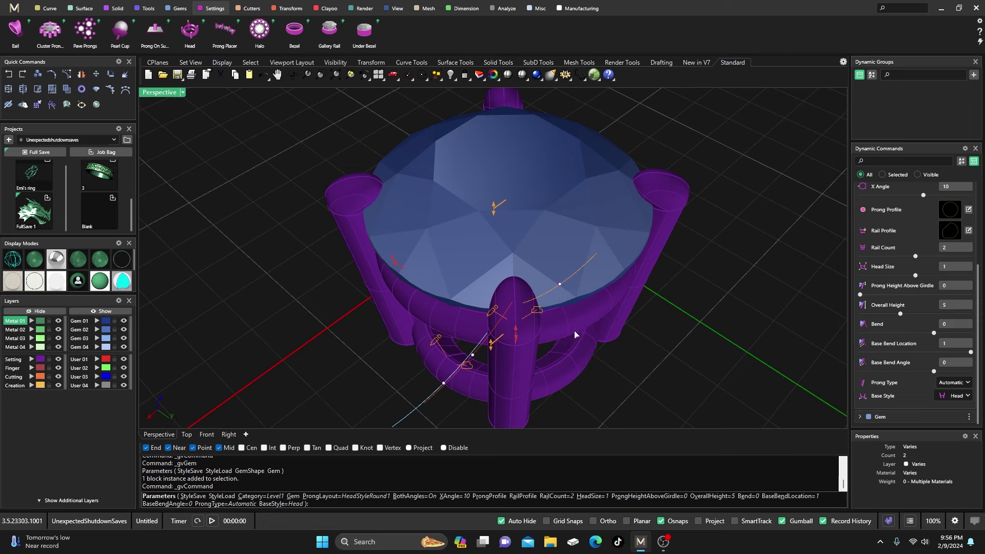
Replace the head's Prong Profile with the triangular profile 008 from the library
click(946, 209)
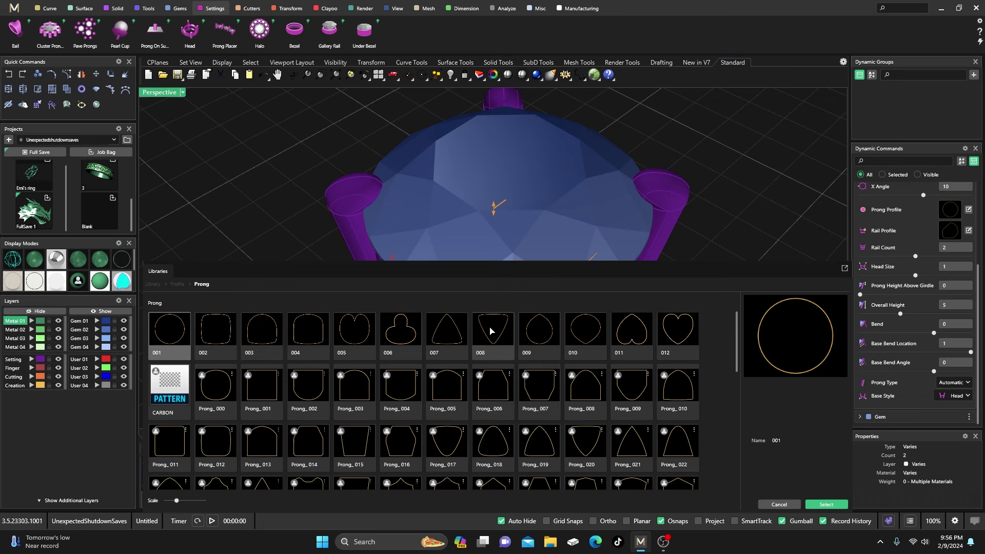
click(496, 330)
double_click(496, 331)
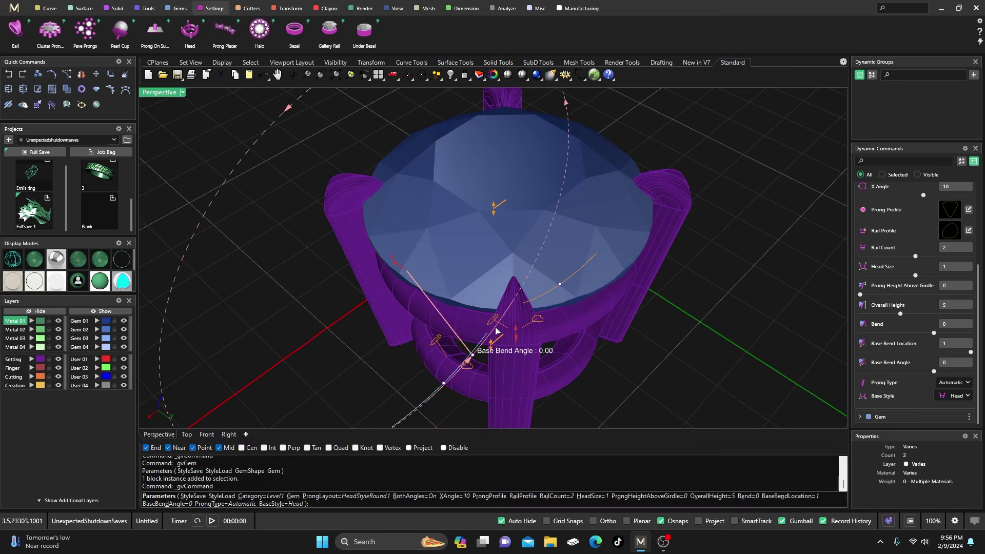
right_drag(469, 329, 436, 249)
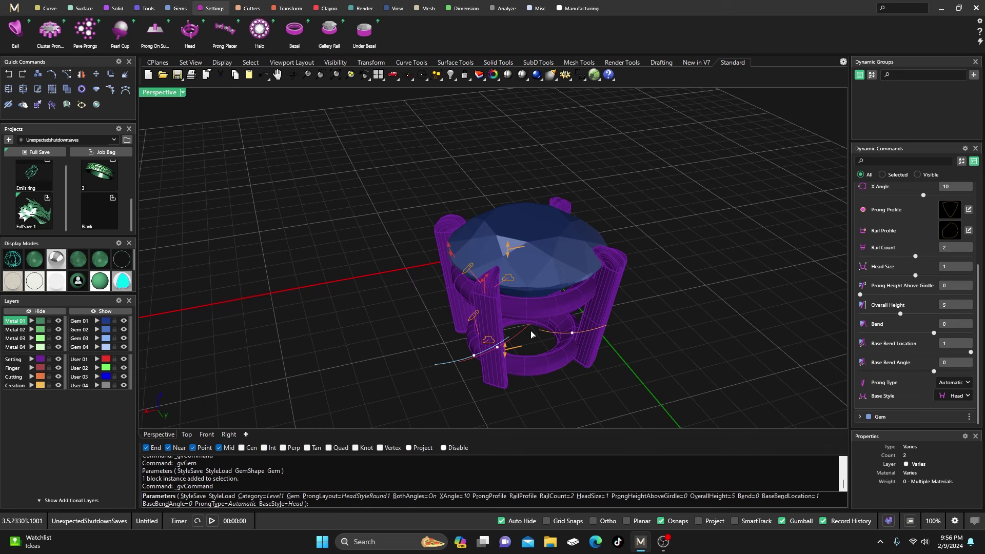
scroll(531, 335, up, 5)
right_drag(531, 335, 480, 285)
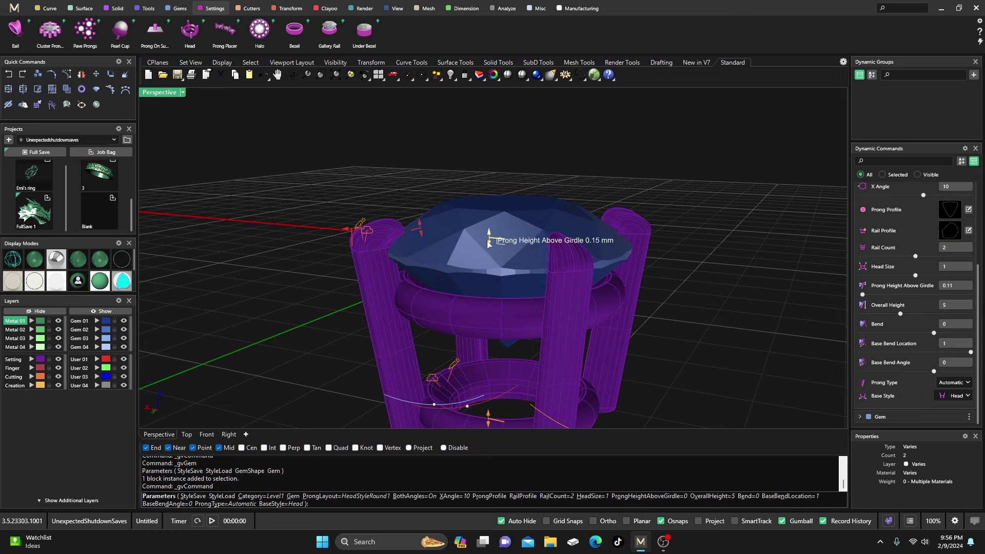
right_drag(452, 283, 502, 283)
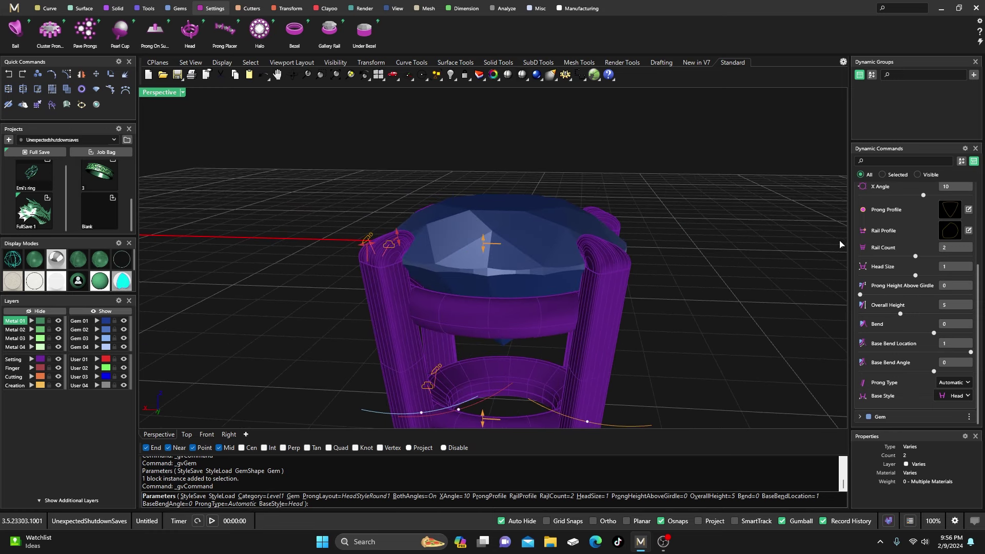
Adjust the top prongs' Dome Height to 1 mm in the Level 2 settings and finish the head
scroll(863, 241, up, 2)
scroll(875, 202, up, 2)
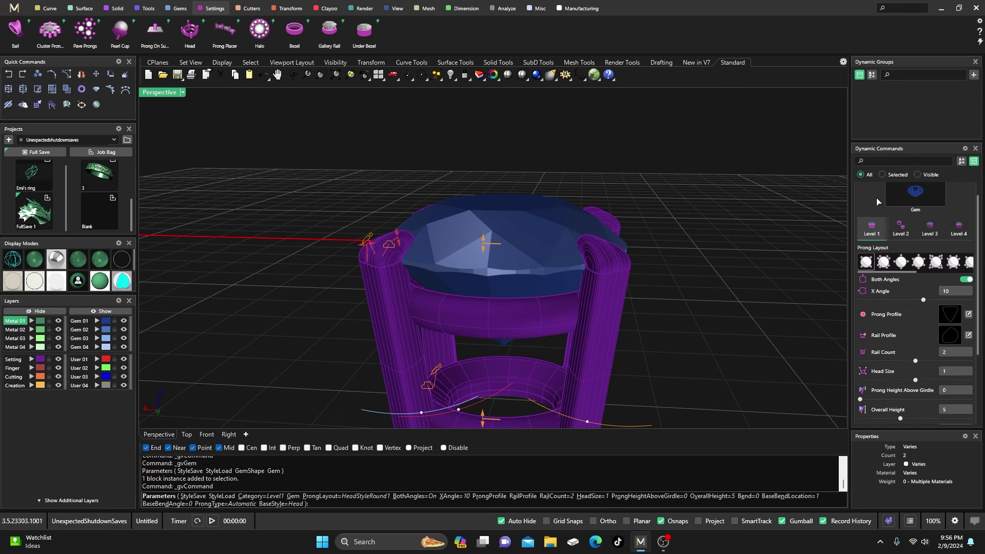
click(900, 229)
right_drag(666, 303, 380, 229)
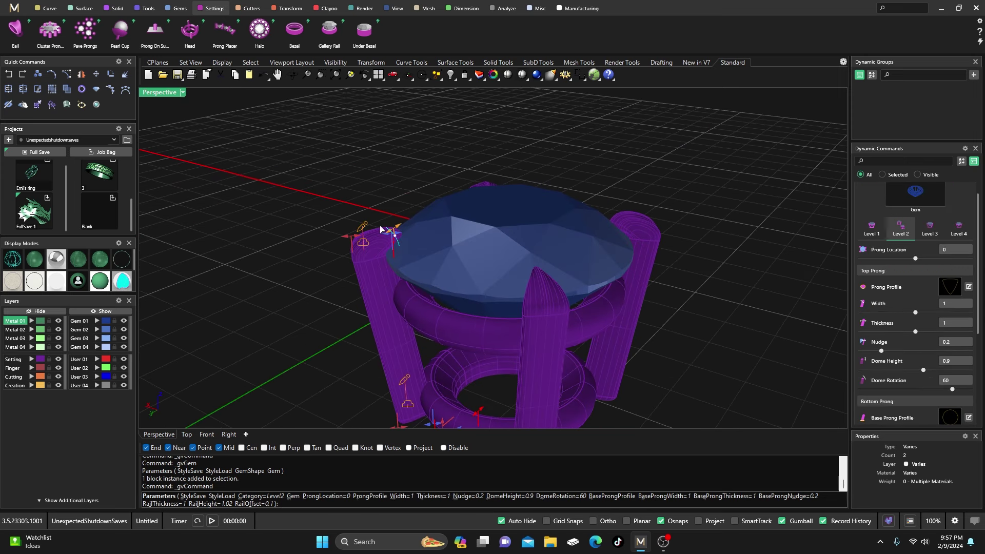
drag(405, 227, 401, 225)
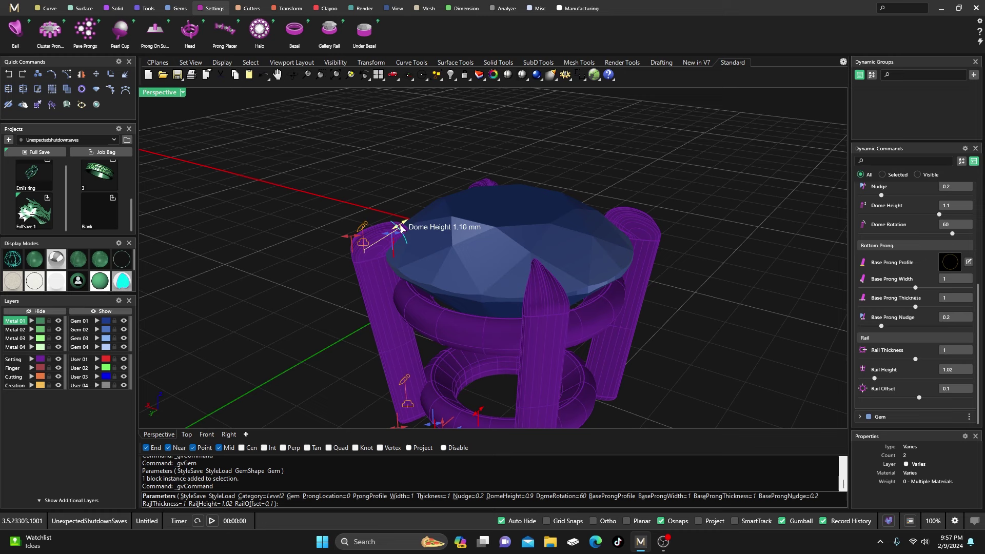
right_drag(472, 263, 528, 300)
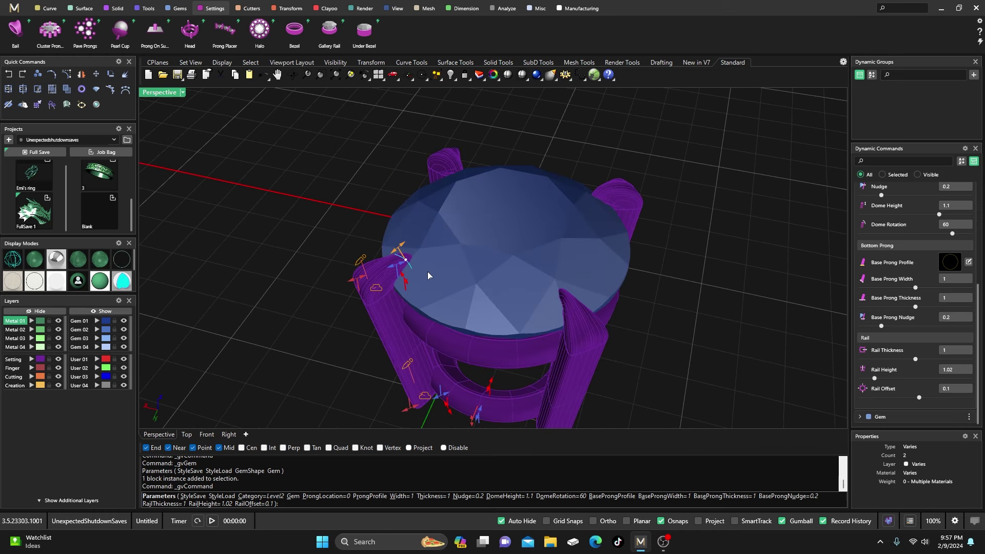
mouse_move(403, 250)
drag(400, 250, 397, 255)
right_drag(396, 255, 590, 231)
mouse_move(596, 228)
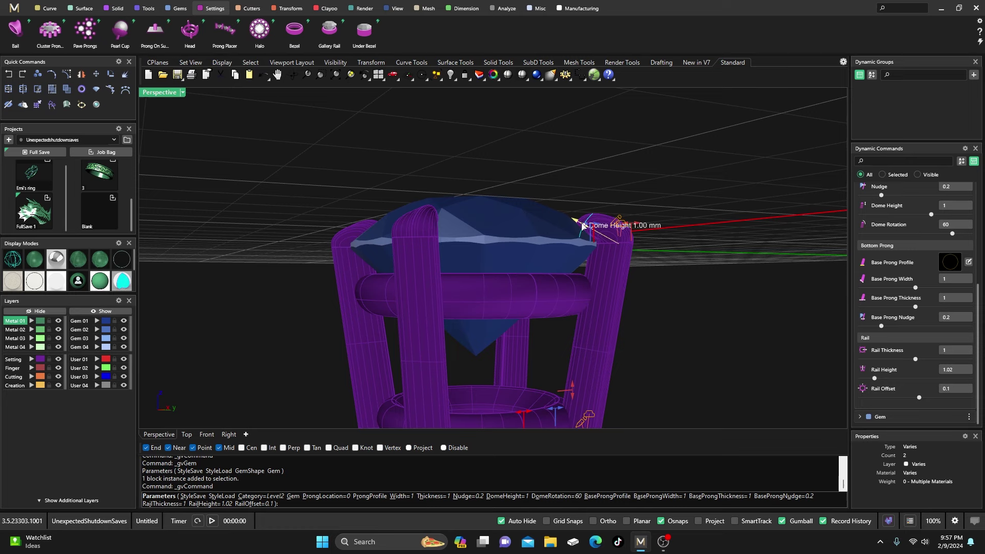
right_drag(571, 231, 447, 247)
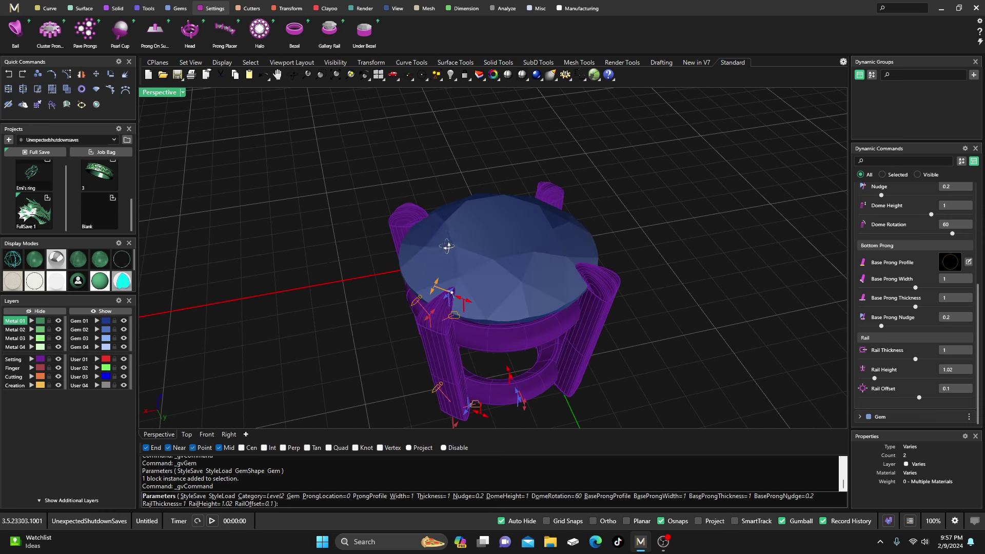
right_click(492, 252)
scroll(467, 283, up, 3)
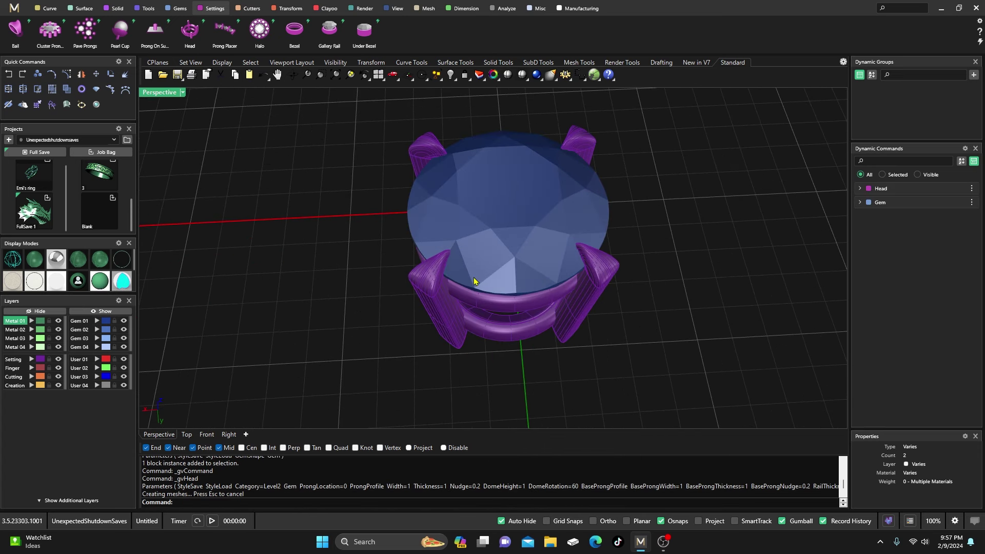
mouse_move(467, 285)
right_down()
mouse_move(451, 249)
mouse_move(478, 269)
right_up()
right_drag(538, 236, 572, 211)
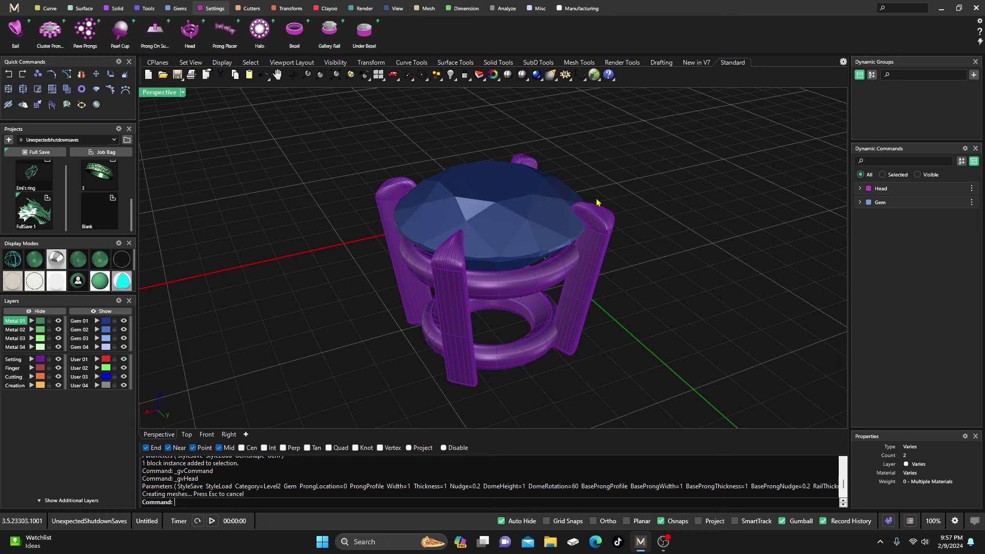
right_drag(543, 249, 535, 301)
scroll(500, 298, up, 5)
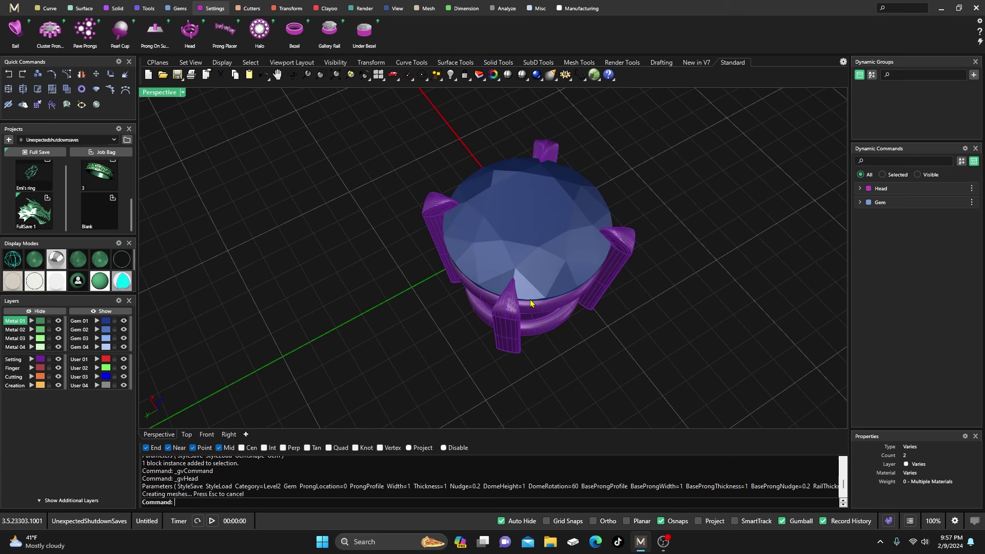